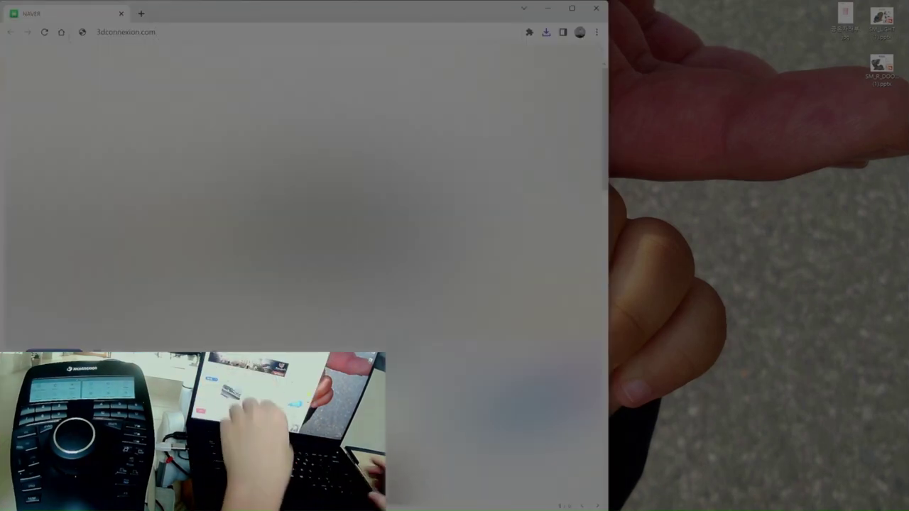
- Download the 3DxWare 10 for Windows driver from the Software driver page on 3dconnexion.com
key("Return")
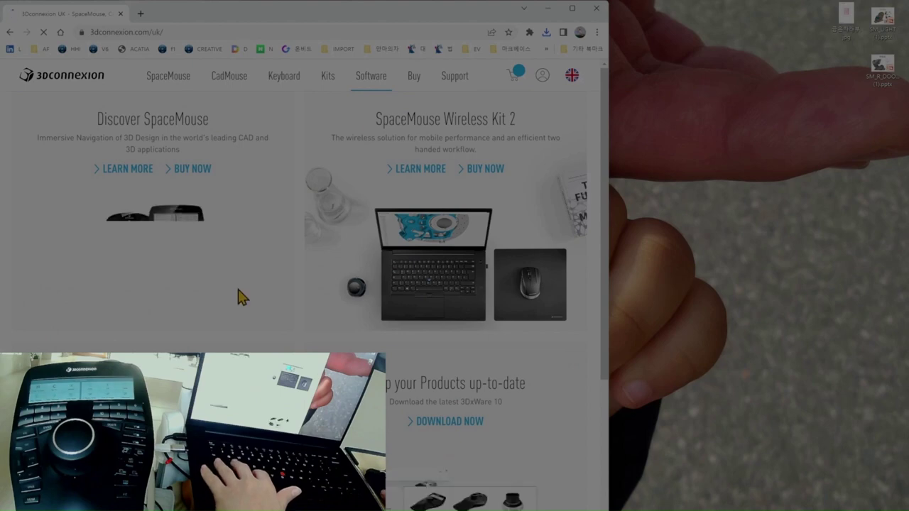
left_click(364, 84)
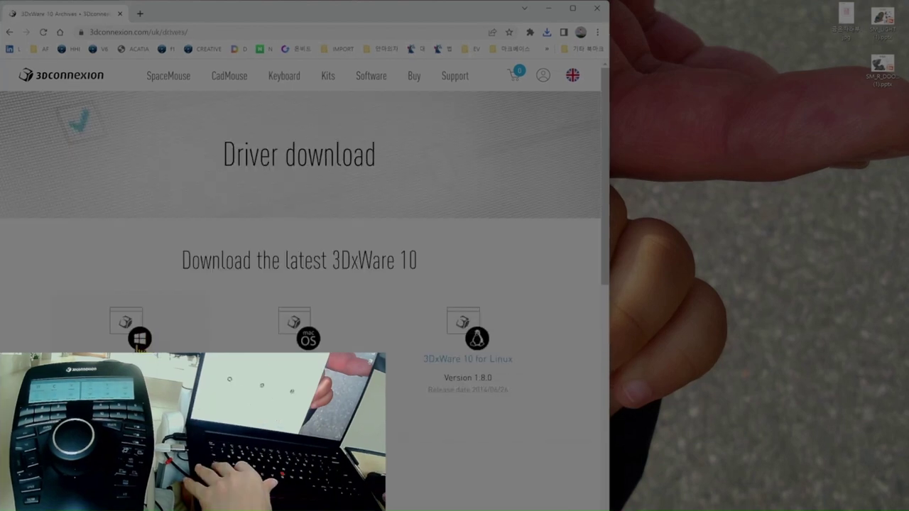
left_click(139, 340)
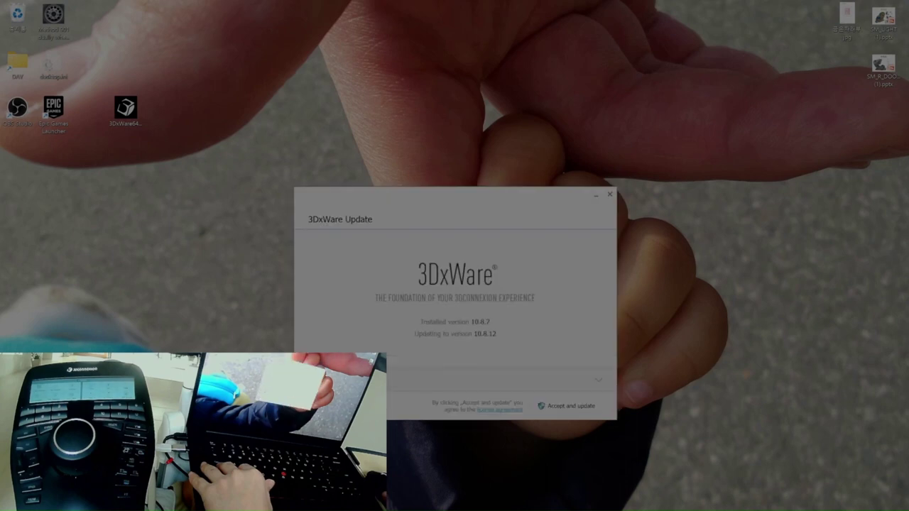
- Accept the update to 3DxWare 10.8.12, then finish it with Restart
left_click(571, 406)
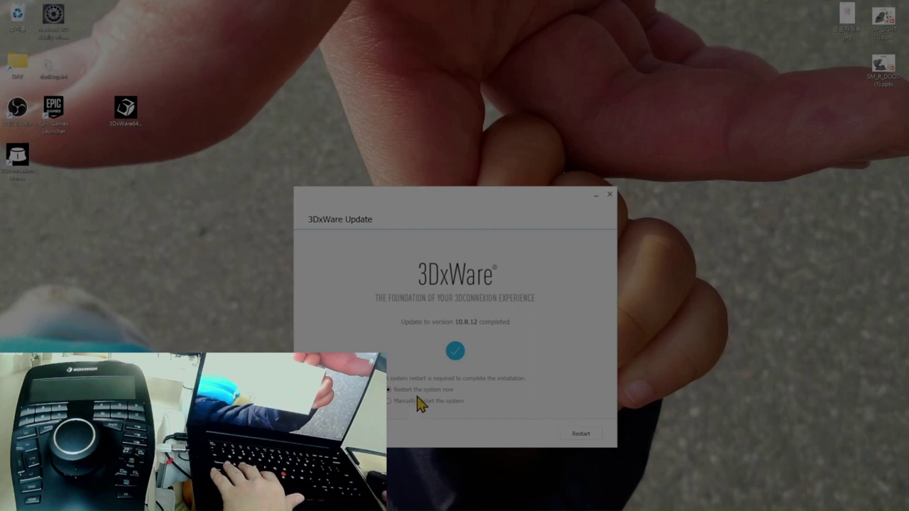
left_click(580, 433)
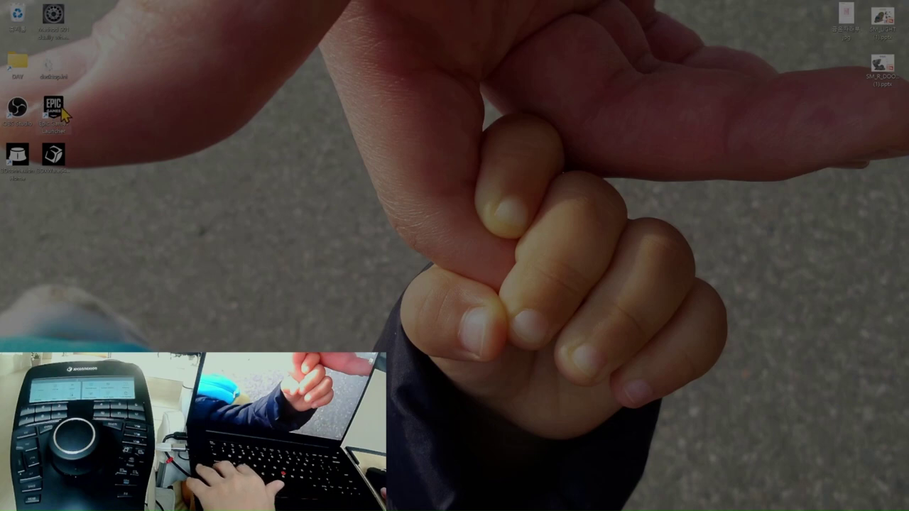
- Launch Unreal Engine 5.0.3 from the Epic Games Launcher's engine version dropdown
double_click(58, 110)
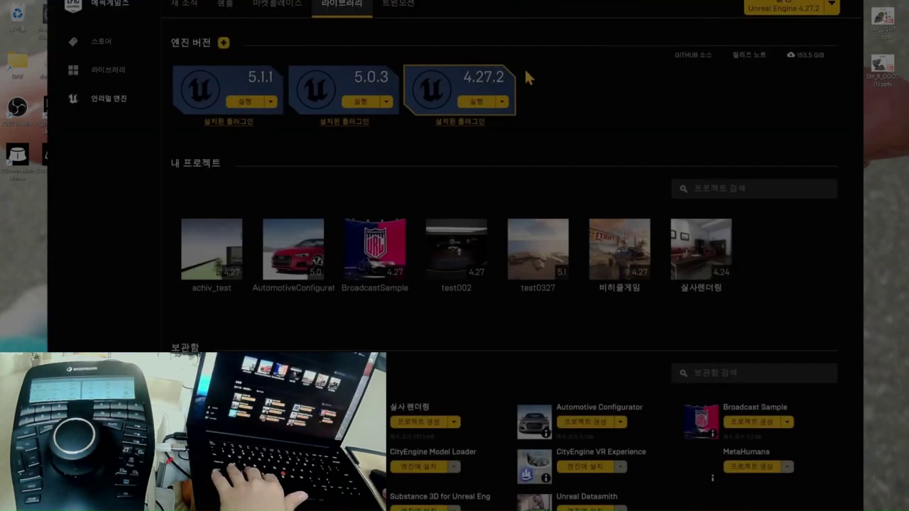
left_click(831, 8)
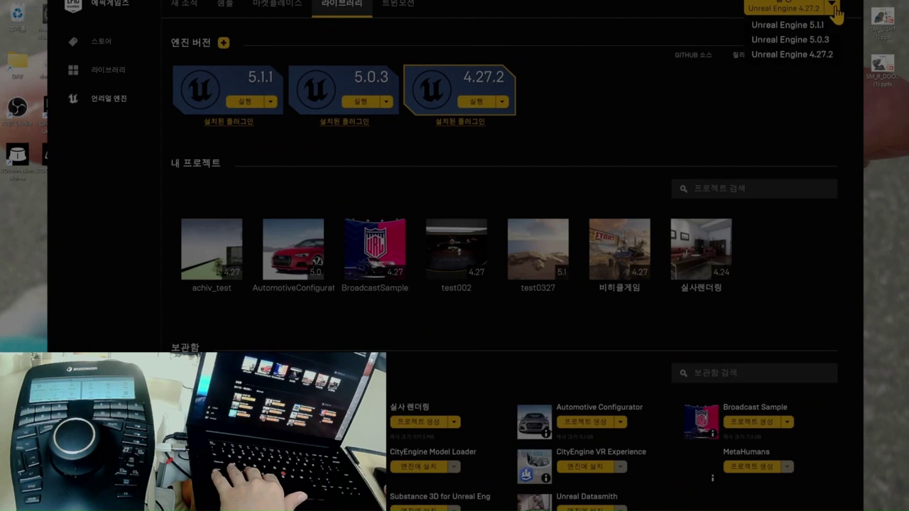
left_click(789, 40)
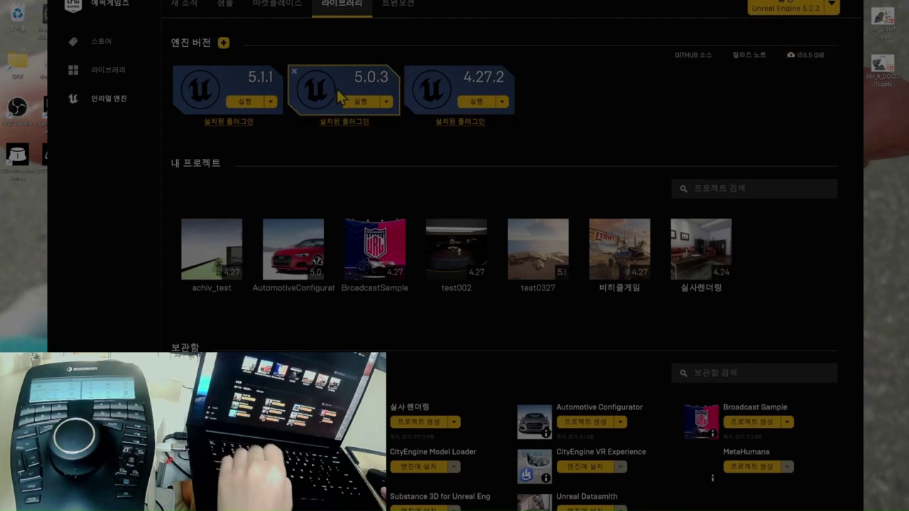
left_click(360, 101)
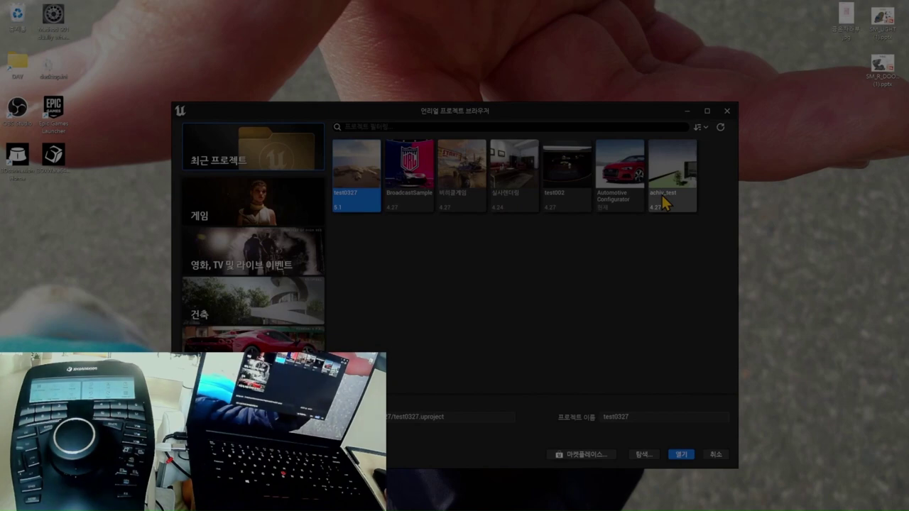
- Open the Automotive Configurator project from the Recent Projects list
left_click(616, 179)
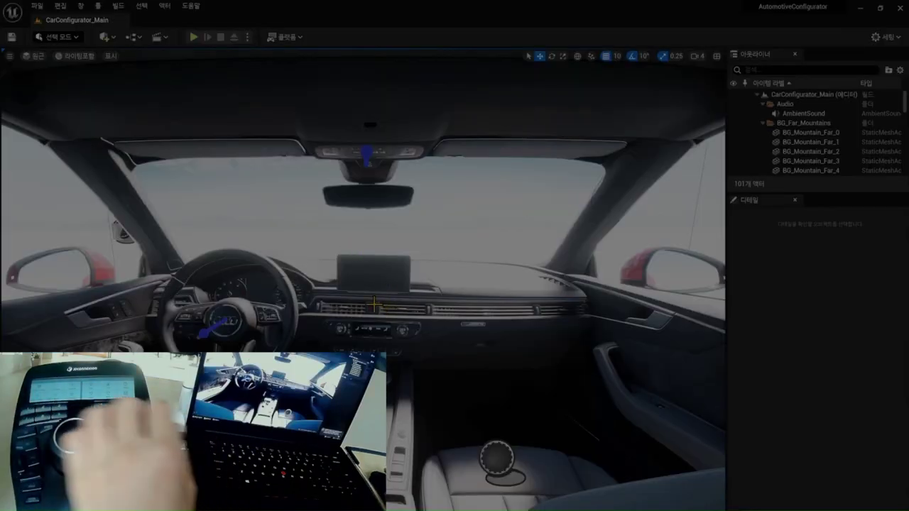
- Fly the viewport camera out of the driver's seat to behind the red convertible
key("1")
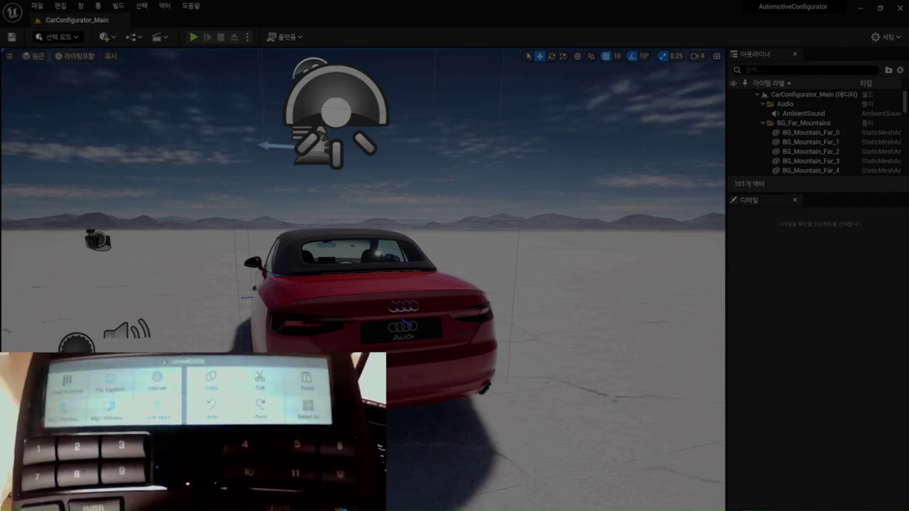
key("Right")
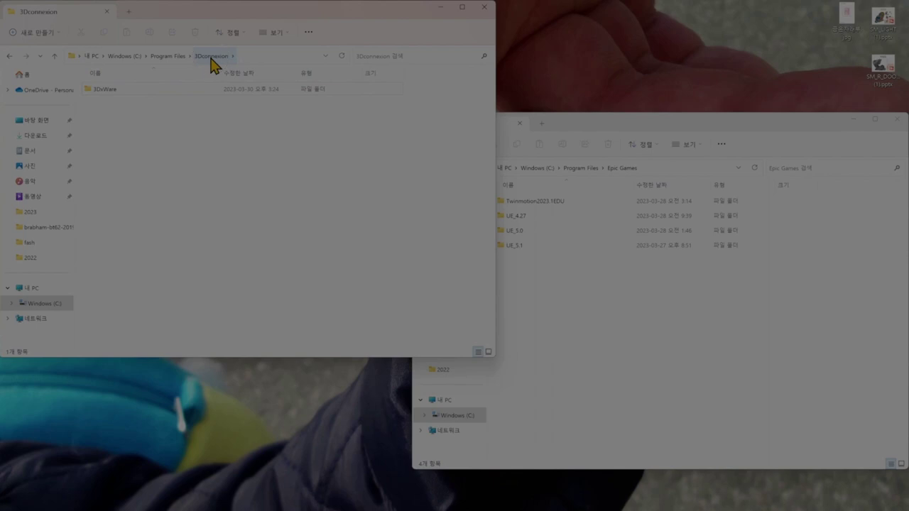
- Open 3DxWare\3DxUnreal\Plugins, then switch to the Epic Games folder window
double_click(103, 98)
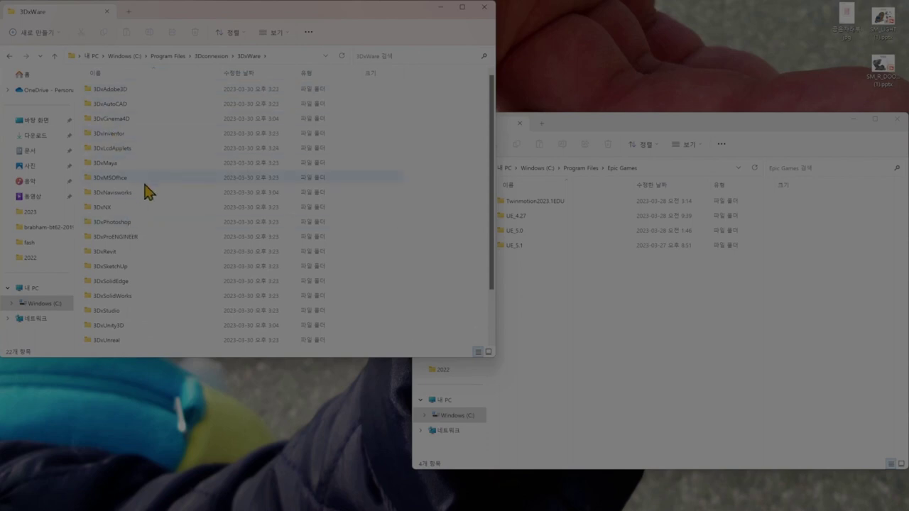
scroll(165, 208, "down", 2)
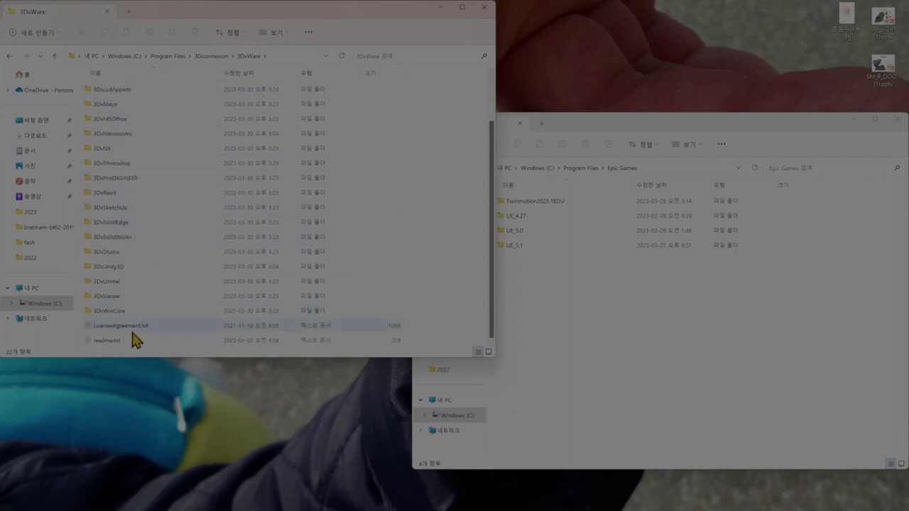
double_click(112, 284)
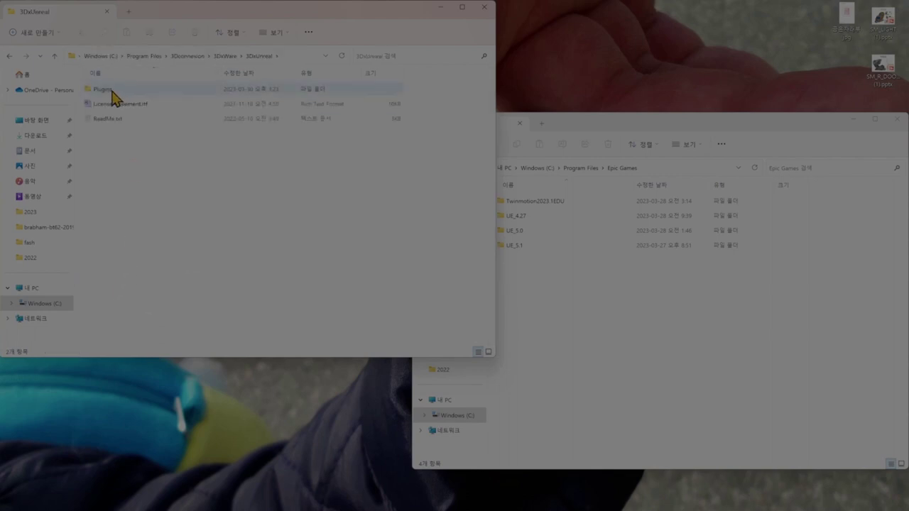
double_click(112, 91)
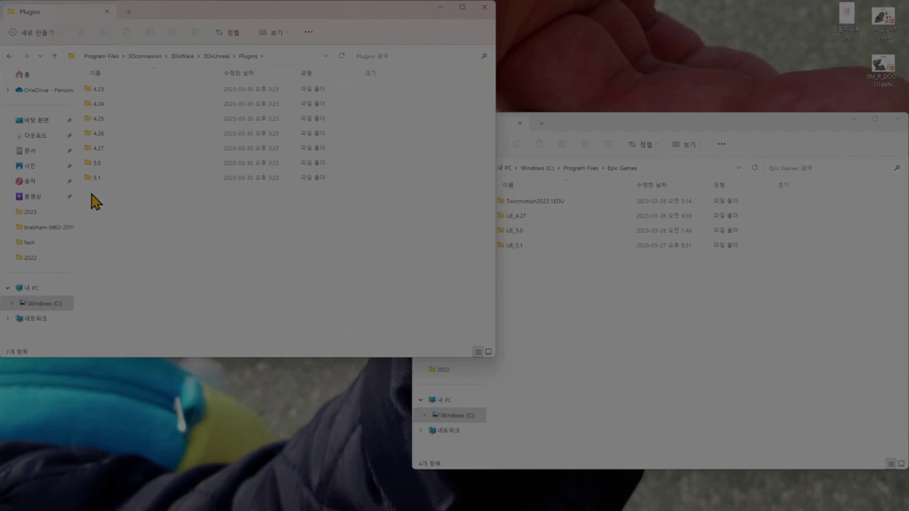
key("alt+Tab")
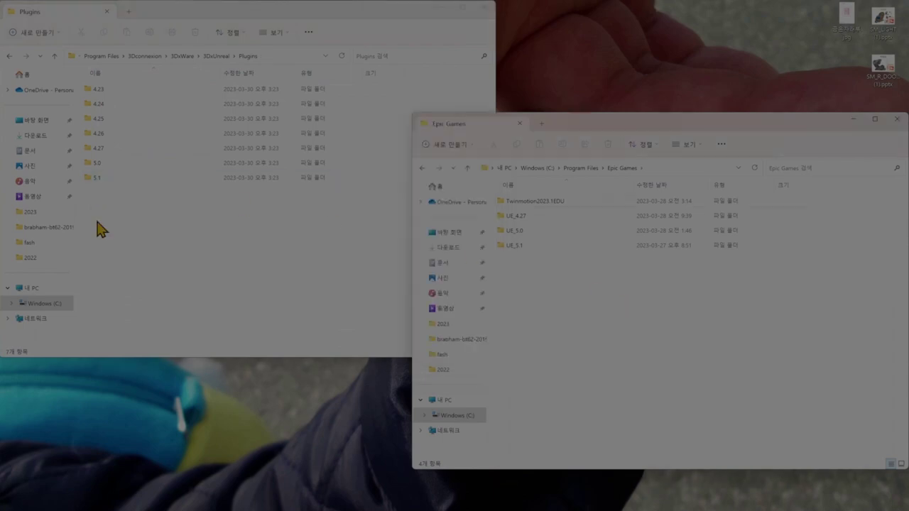
- Open the 5.1 plugin folder and navigate the Epic Games window to UE_5.1\Engine\Plugins
double_click(94, 179)
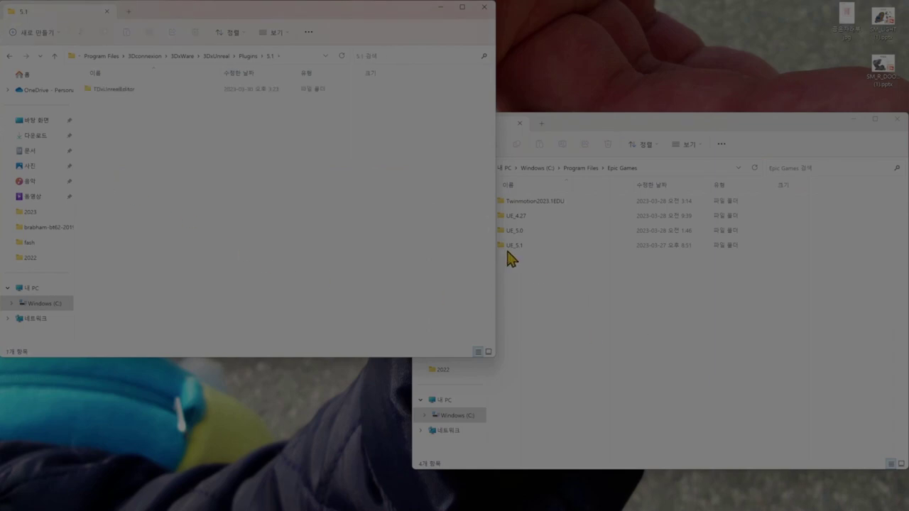
left_click(622, 170)
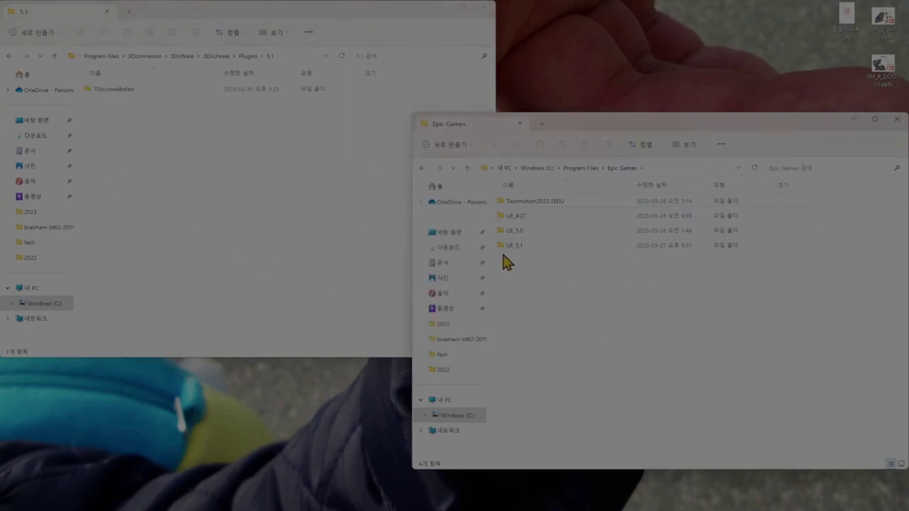
double_click(506, 248)
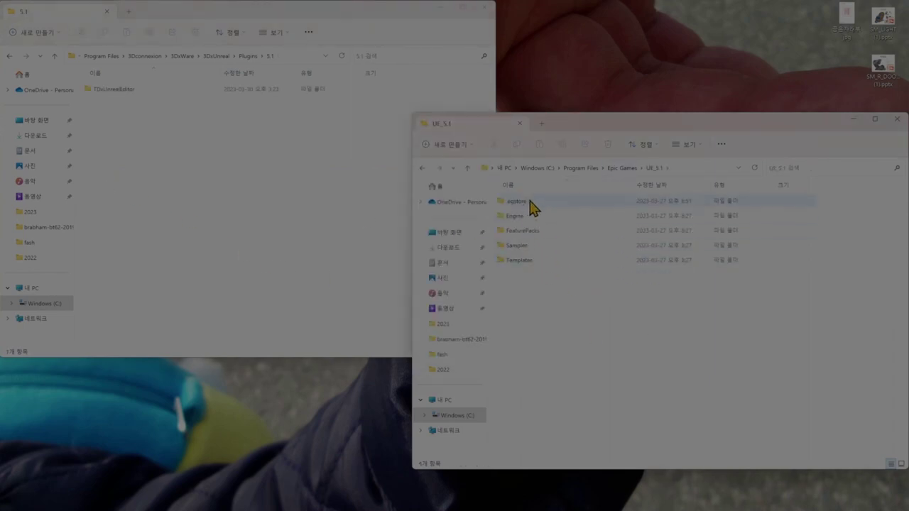
double_click(527, 218)
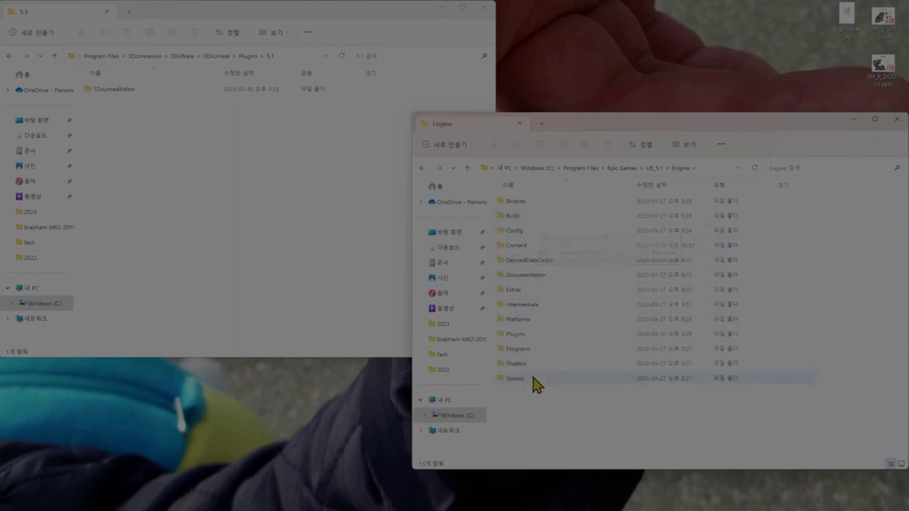
left_click(115, 98)
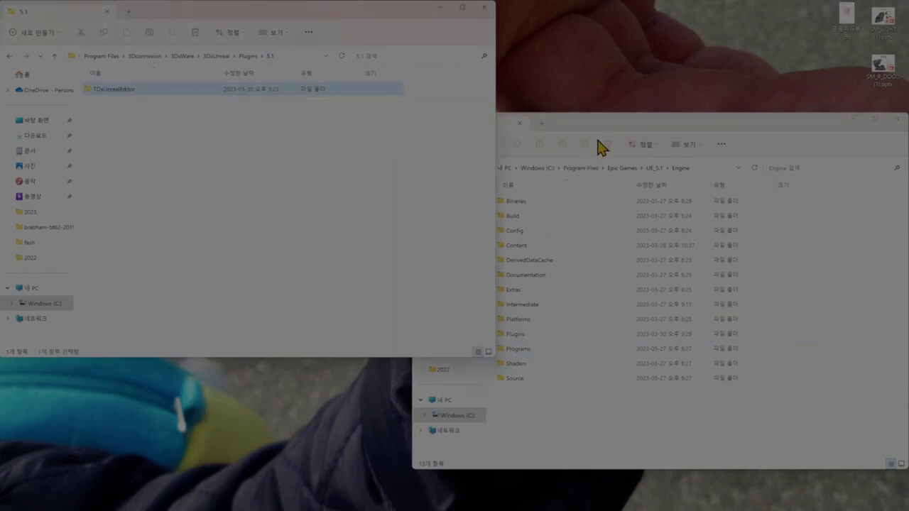
left_click(616, 126)
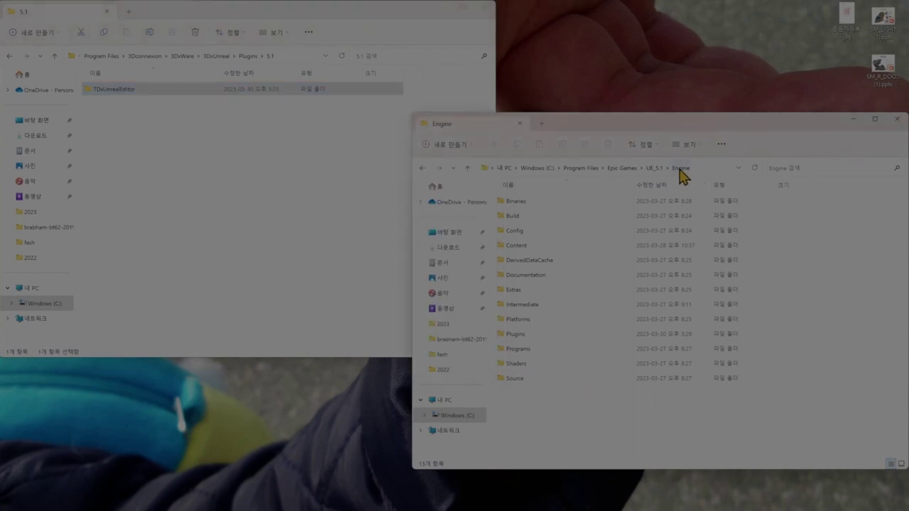
left_click(654, 169)
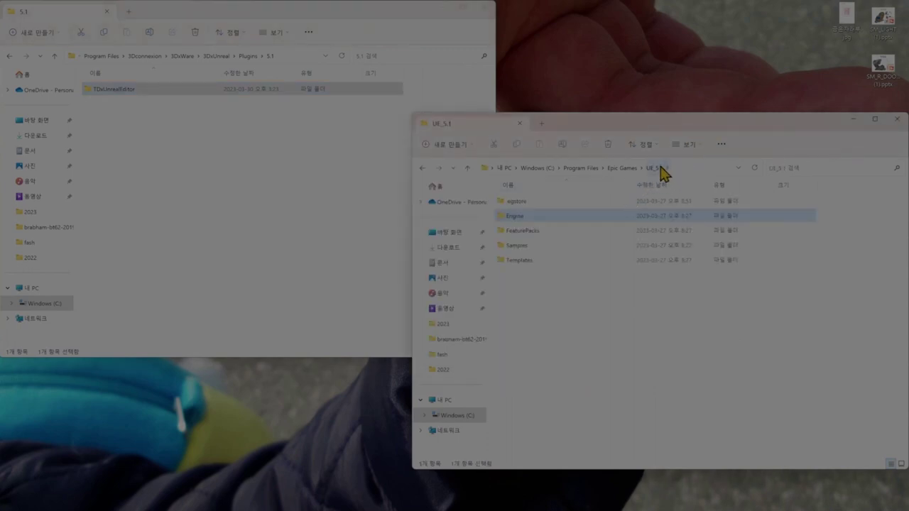
double_click(518, 217)
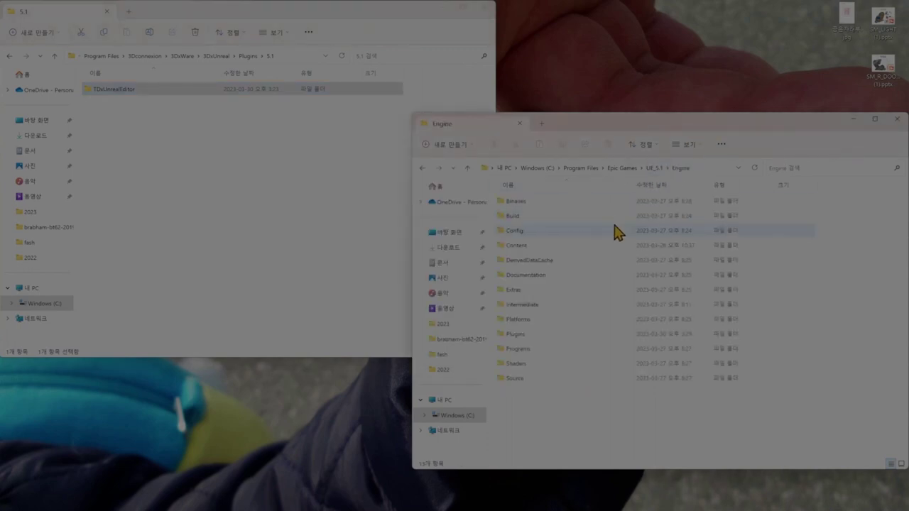
double_click(525, 335)
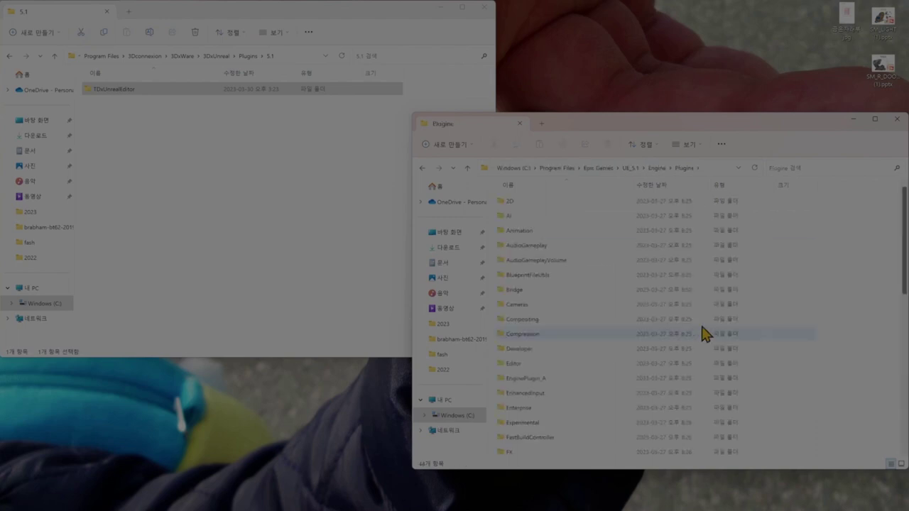
- Copy the TDxUnrealEditor folder and bring up the paste menu in the engine's Plugins folder
left_click(110, 97)
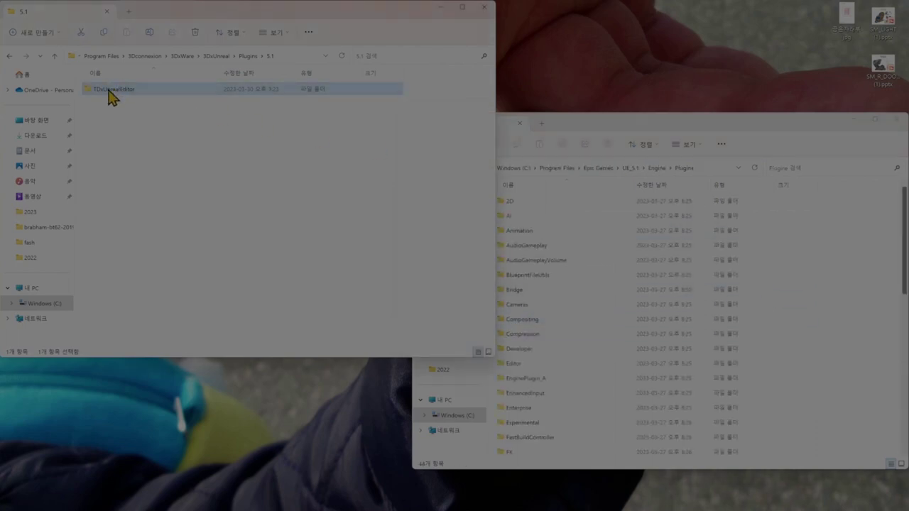
right_click(128, 97)
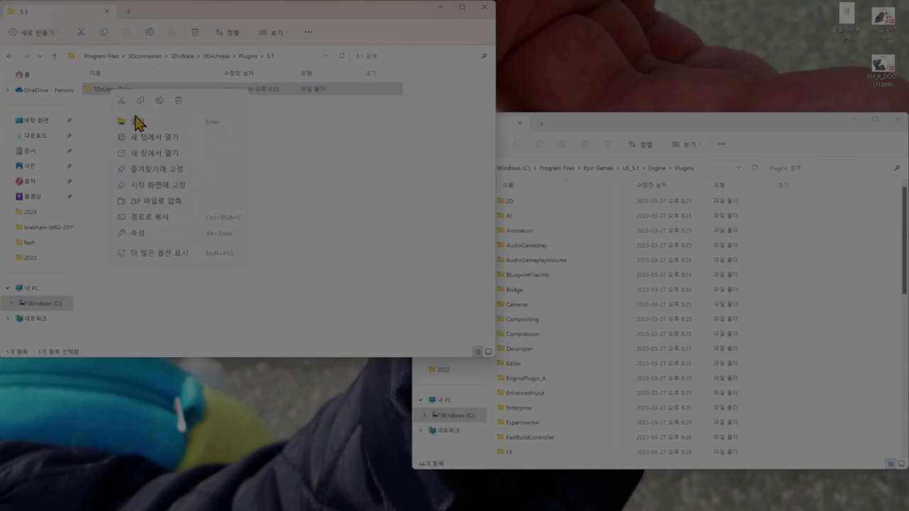
left_click(140, 102)
left_click(831, 304)
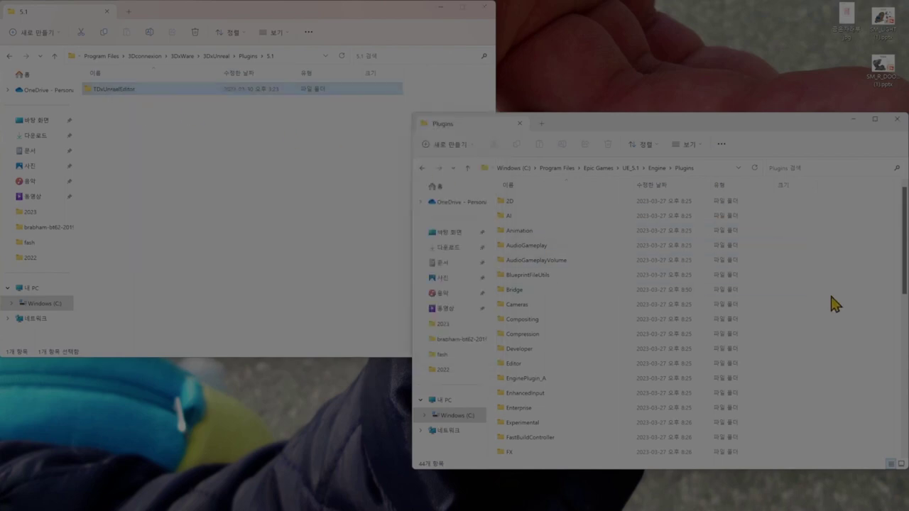
right_click(831, 297)
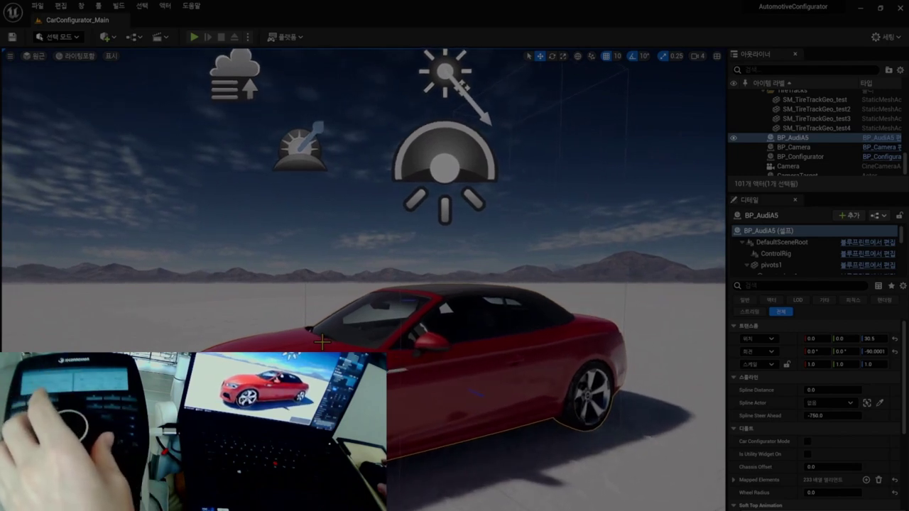
- Restore the Unreal Editor window to a smaller size showing the car scene
left_click(882, 9)
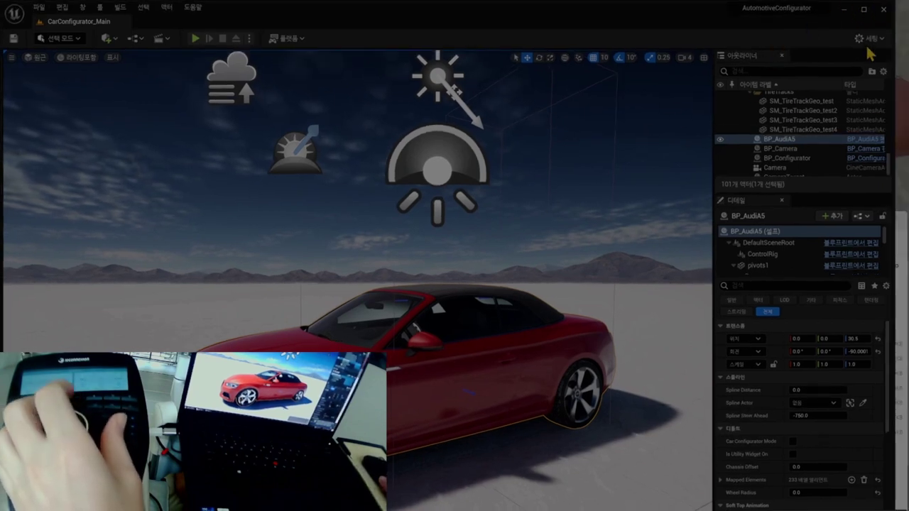
- Close File Explorer and move the 3Dconnexion settings panel higher
left_click(905, 317)
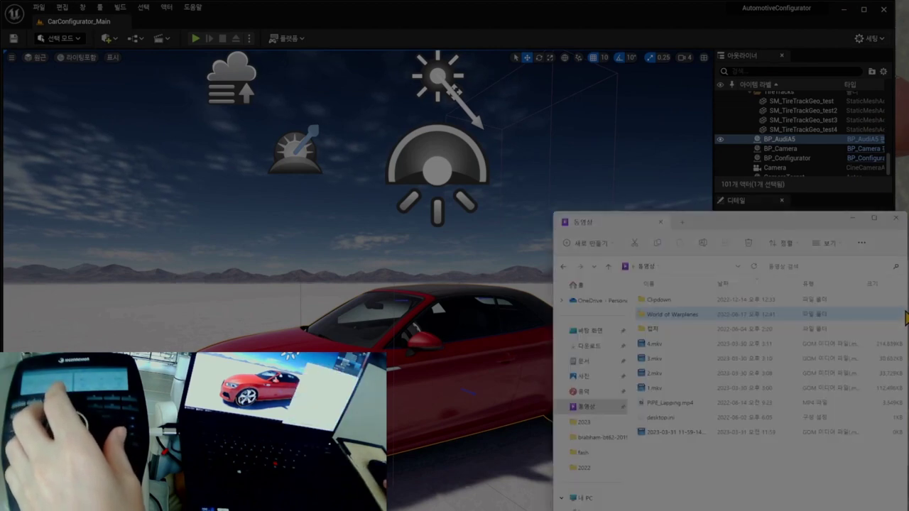
left_click(896, 219)
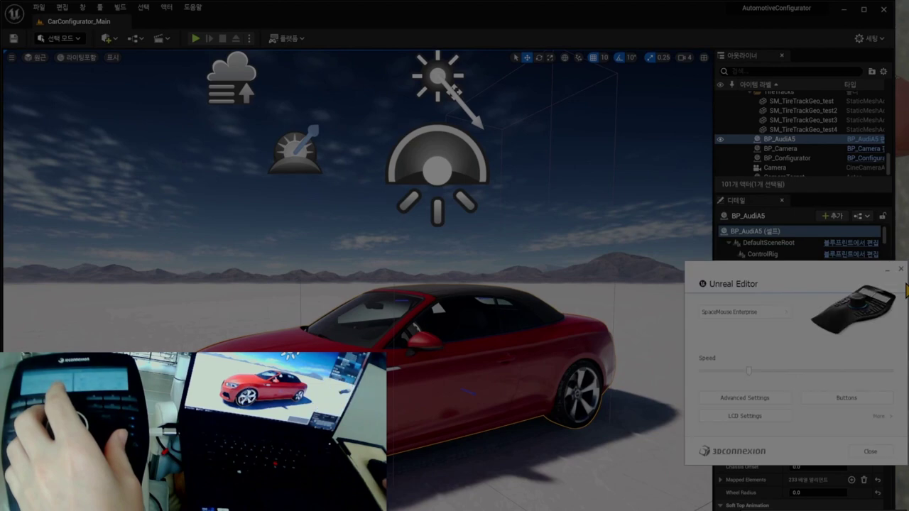
left_click_drag(773, 273, 776, 228)
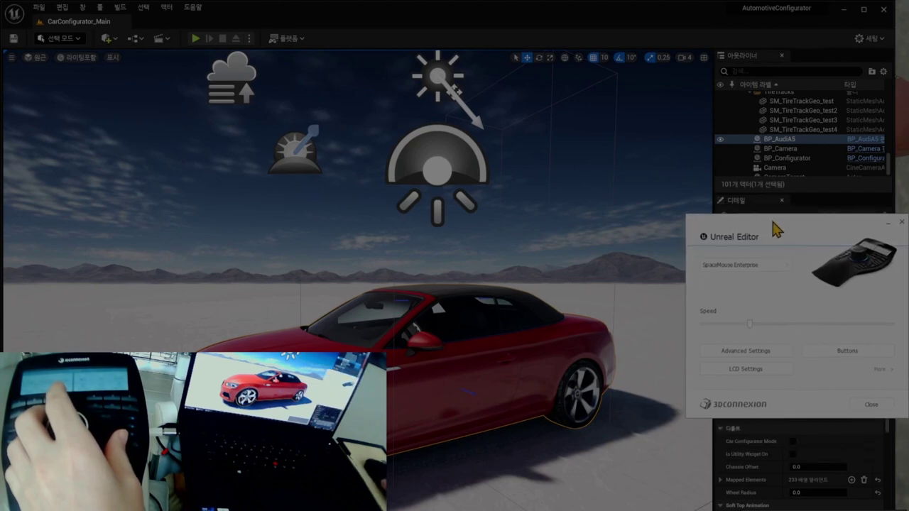
- Review the SpaceMouse Enterprise Low Speed actions and Macro Editor, then close without changes
left_click(845, 355)
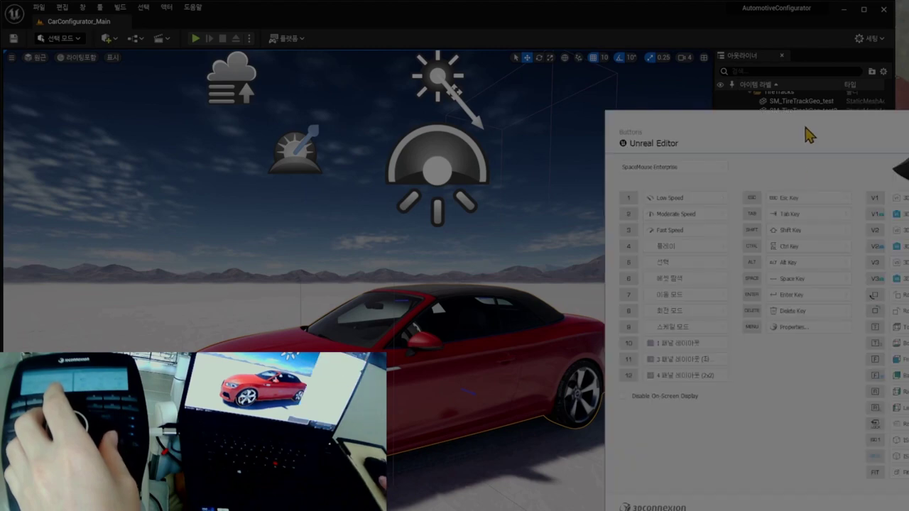
left_click_drag(810, 135, 446, 102)
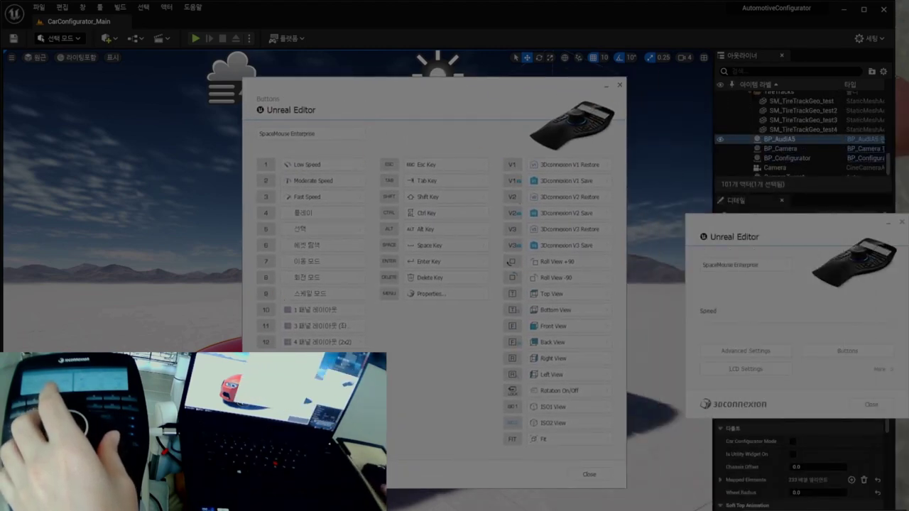
left_click(360, 165)
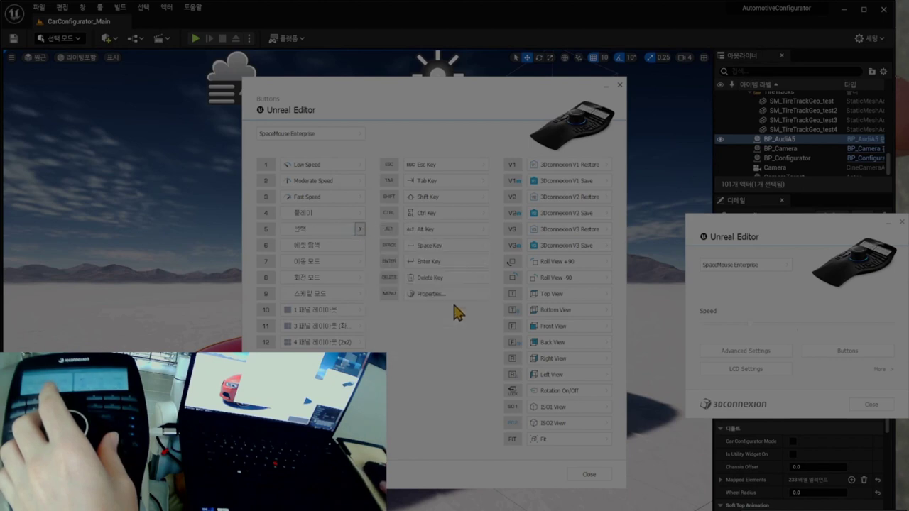
left_click(458, 313)
left_click(519, 143)
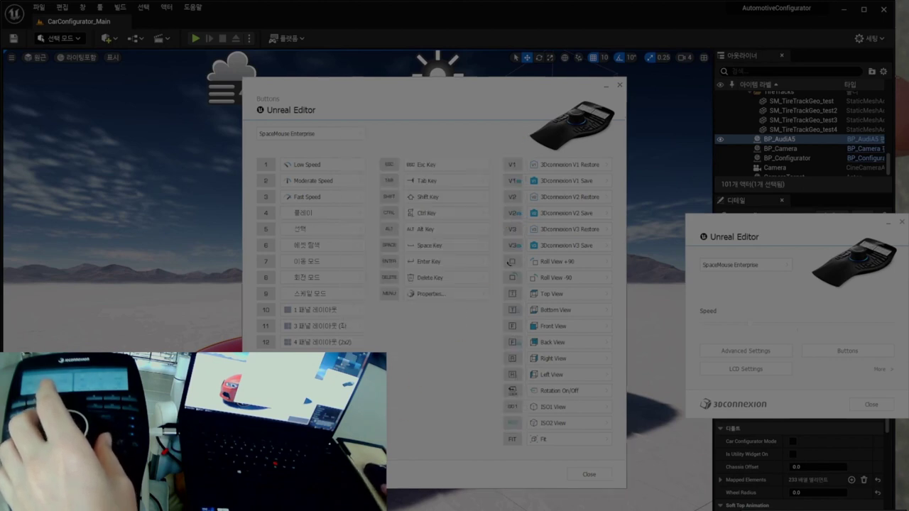
left_click(618, 86)
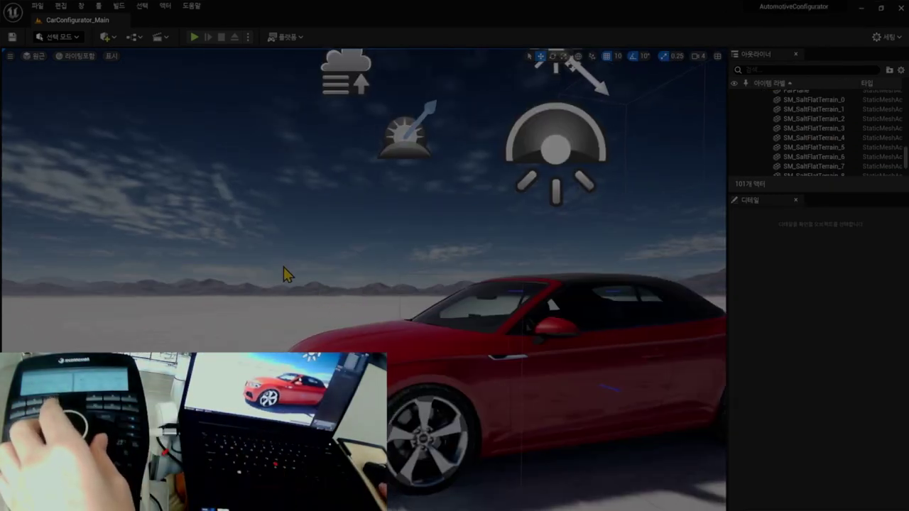